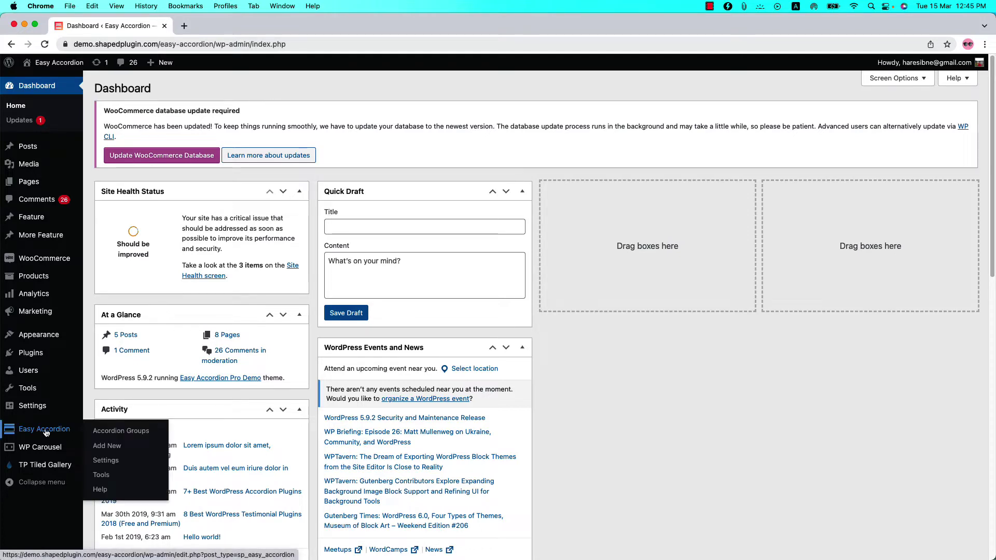
left_click(118, 431)
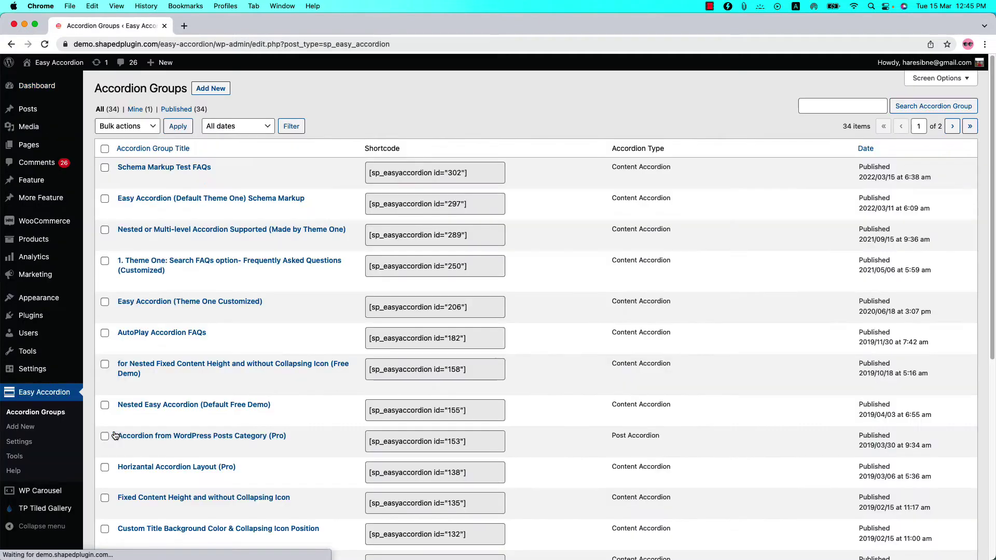
left_click(211, 88)
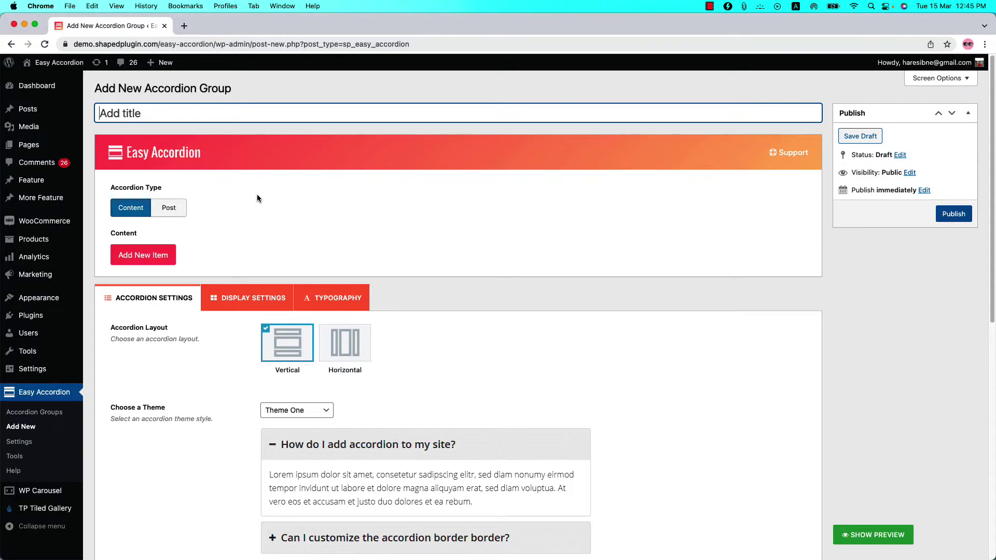
left_click(38, 413)
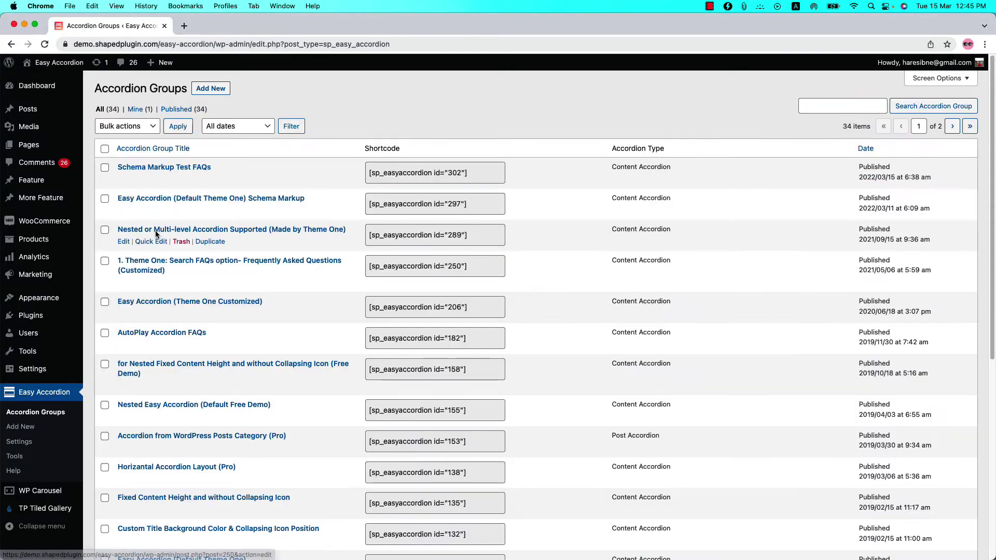
- Enable Schema Markup in the Schema Markup Test FAQs group and update it
left_click(174, 168)
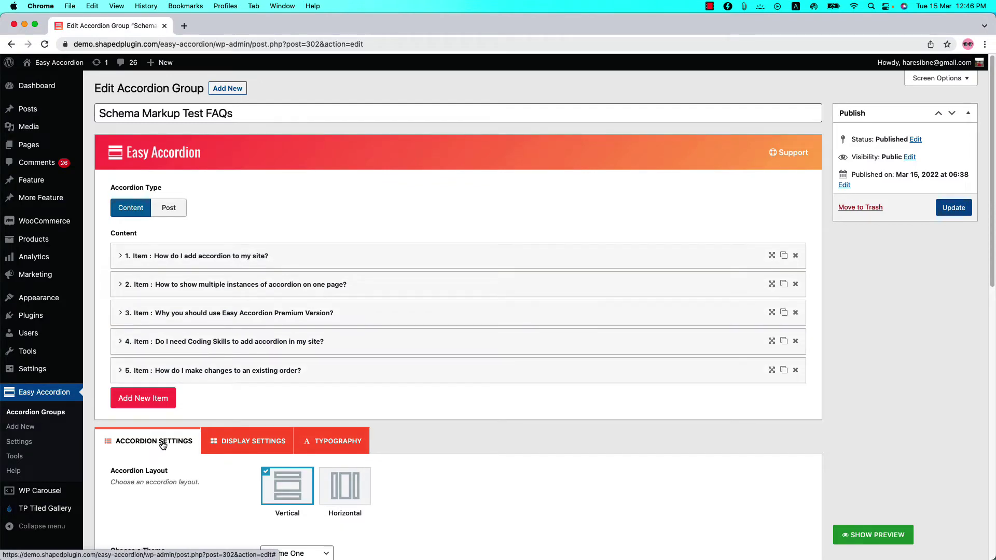
scroll(162, 446, "down", 3)
scroll(162, 445, "down", 5)
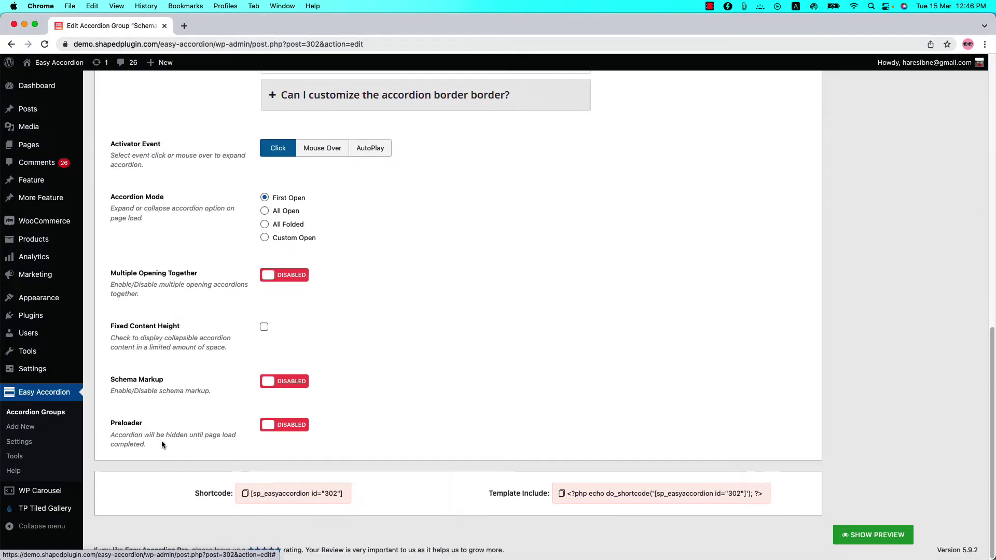
left_click(281, 386)
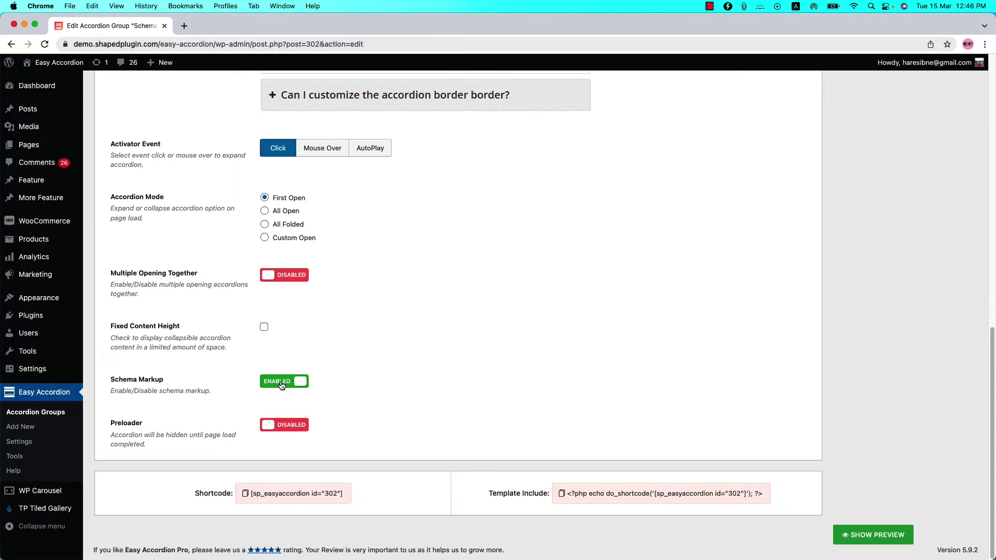
scroll(747, 381, "up", 15)
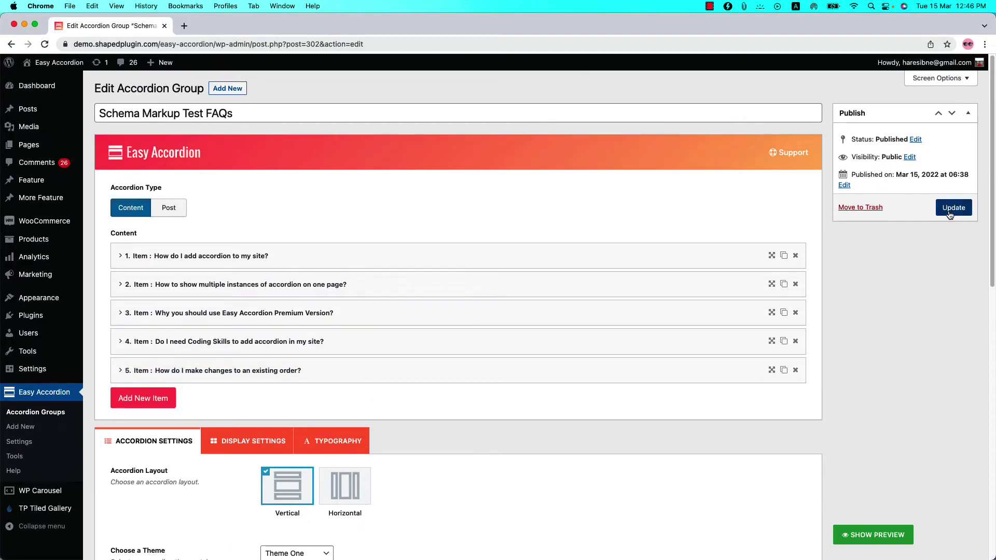
left_click(954, 209)
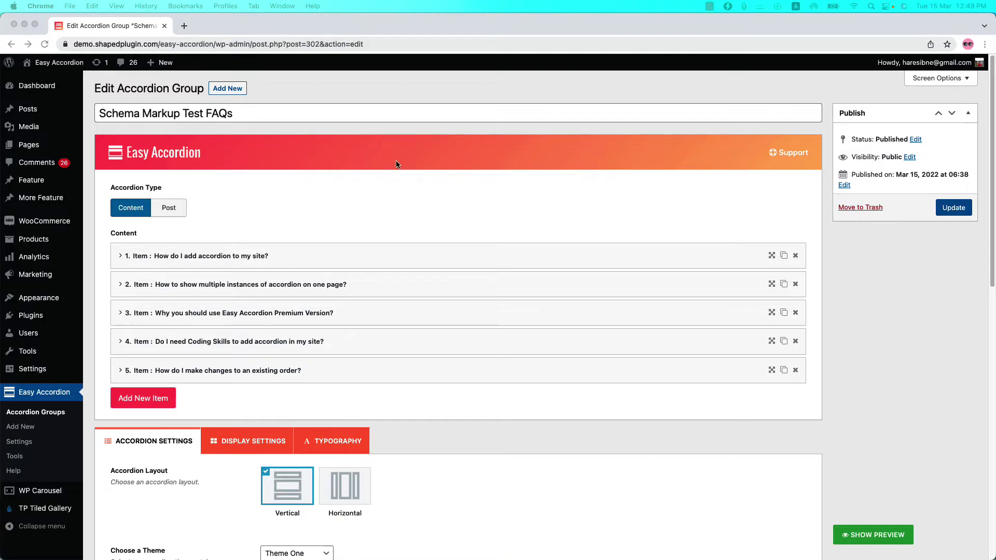
mouse_move(29, 145)
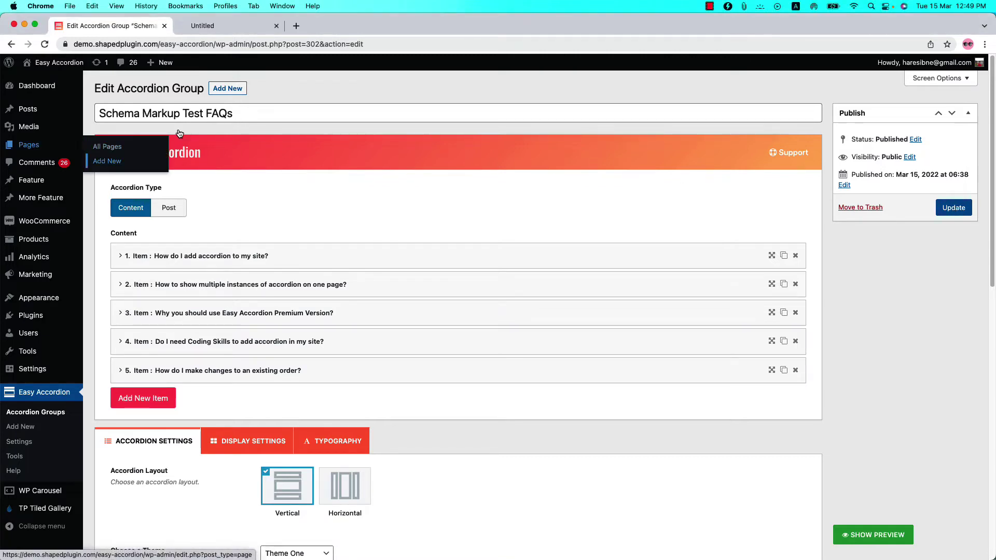
- Publish a new page with an Easy Accordion Pro block showing Schema Markup Test FAQs, then view it
left_click(107, 160)
left_click(51, 72)
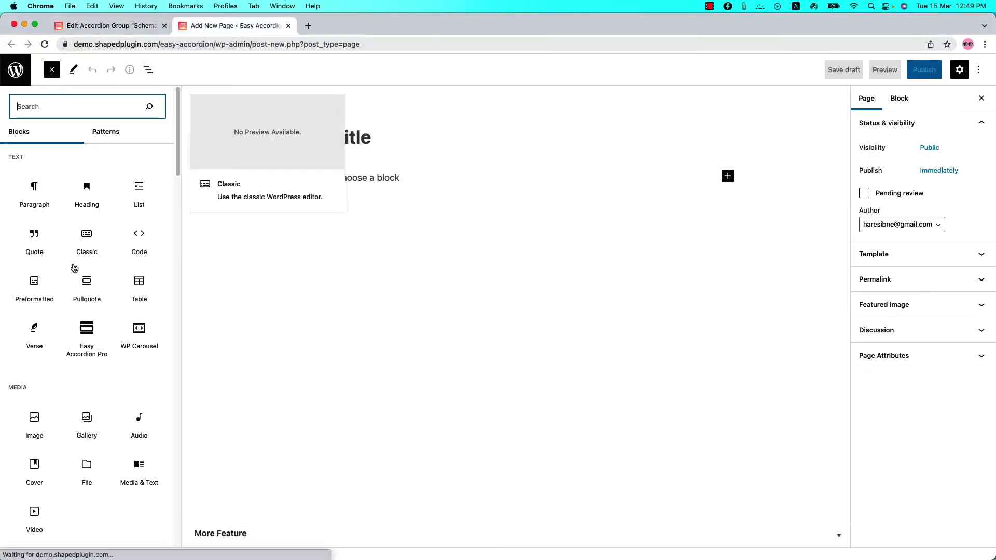
left_click(87, 343)
left_click(373, 255)
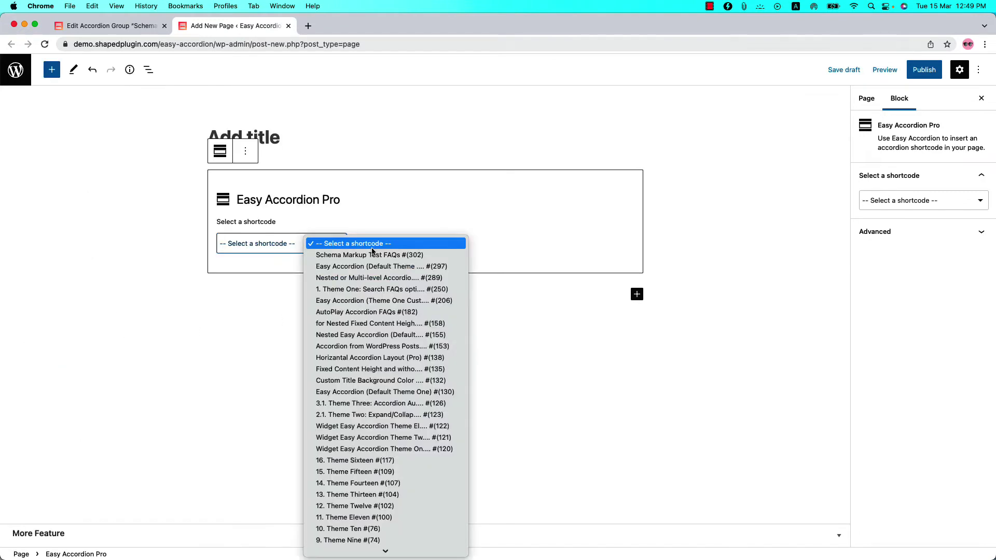
left_click(371, 256)
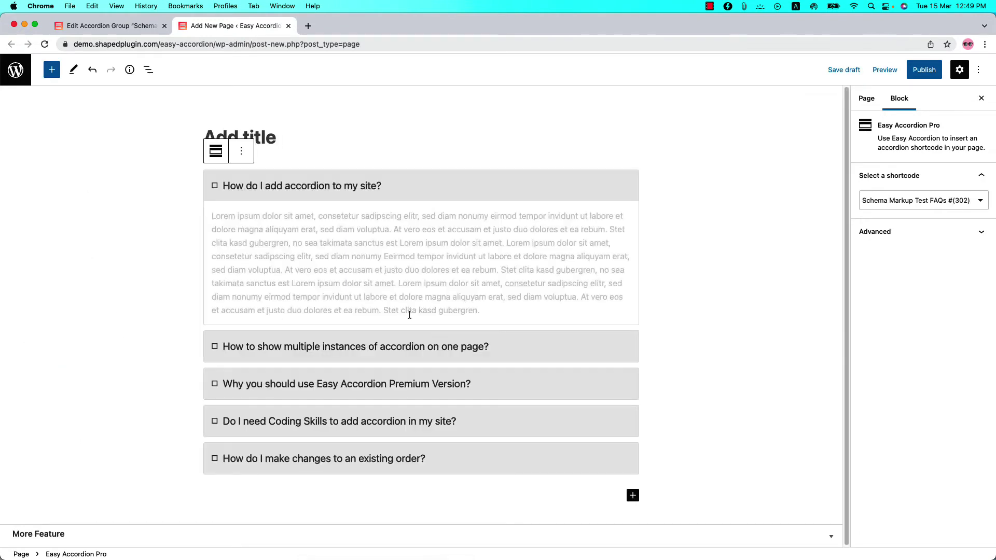
left_click(924, 71)
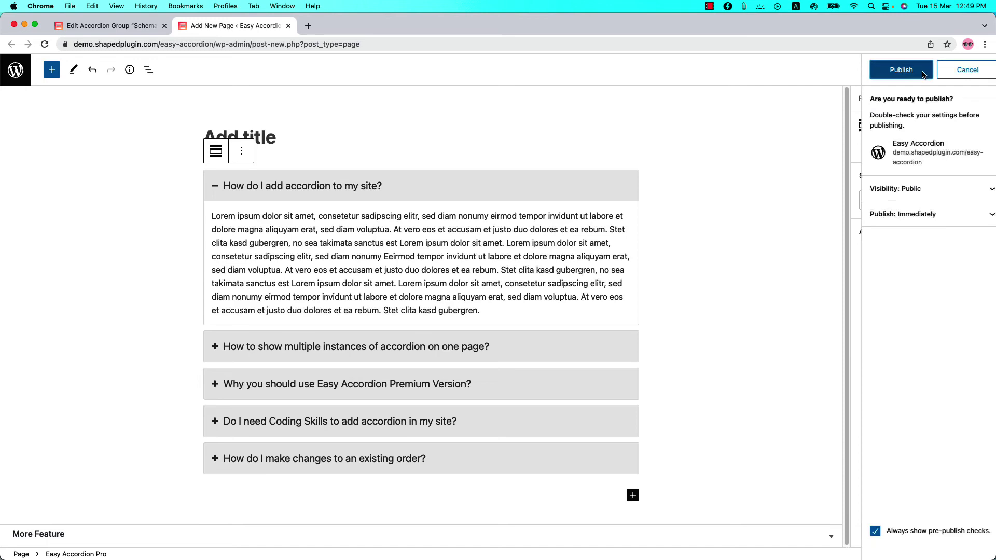
left_click(889, 182)
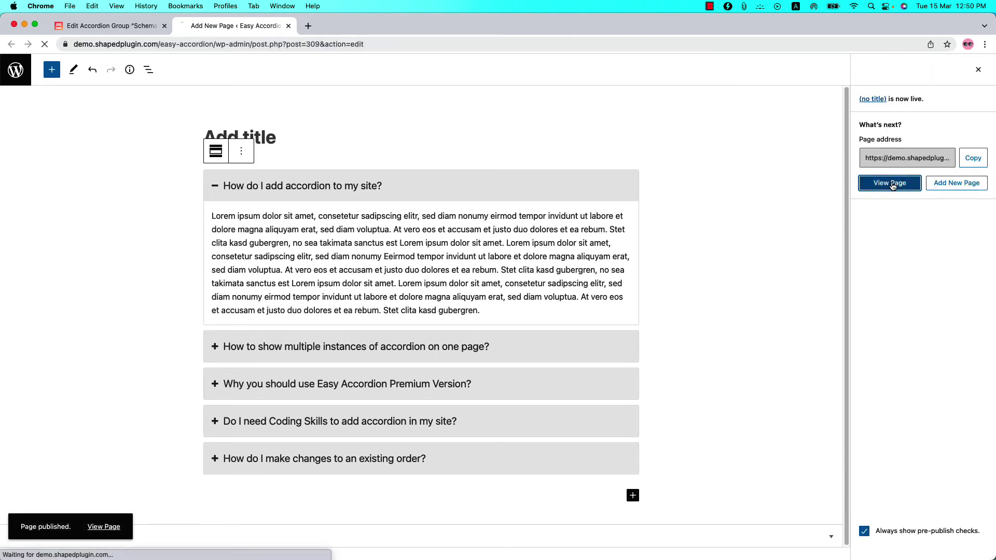
scroll(620, 286, "down", 1)
scroll(620, 285, "down", 5)
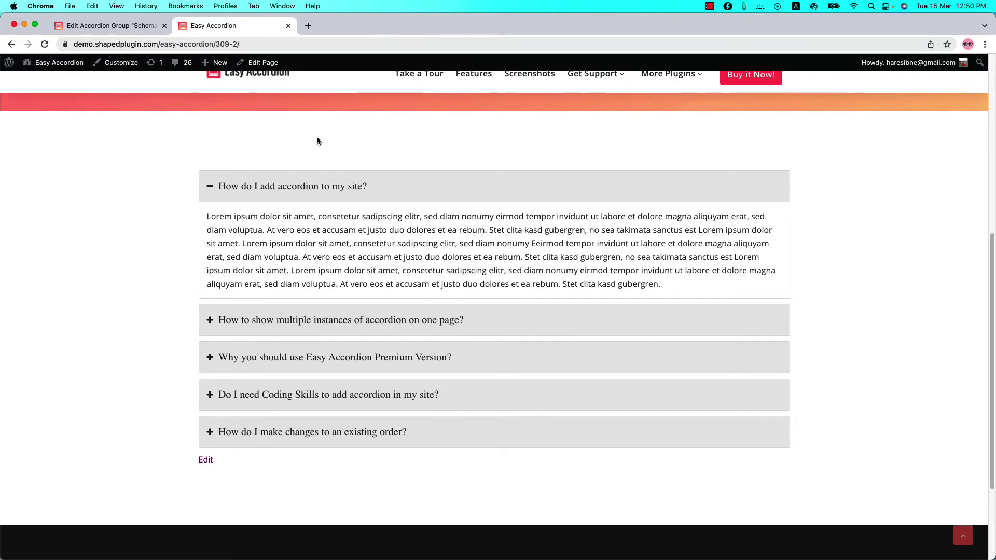
- Search 'google rich' in a new tab and open the Rich Results Test - Google Search Console result
left_click(307, 26)
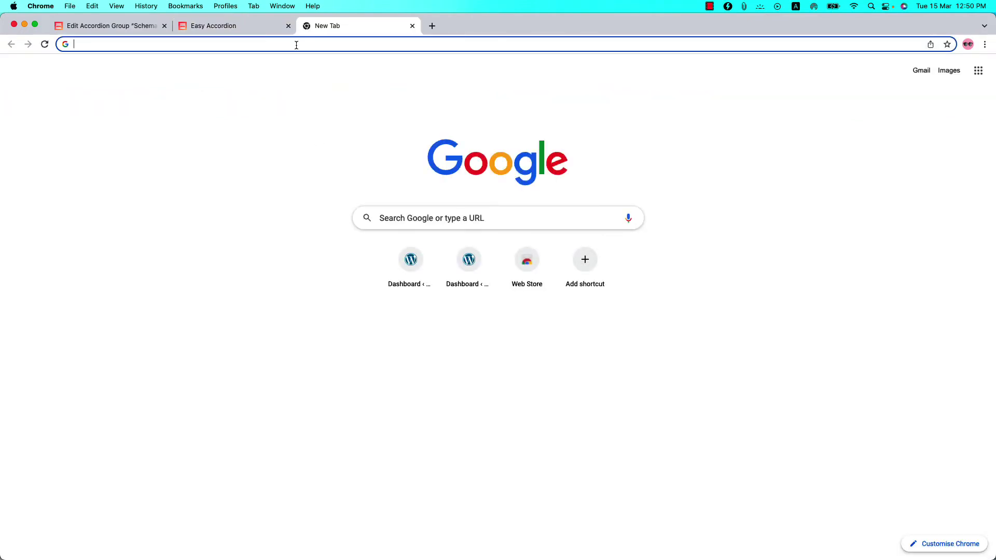
type("google rich")
key("Return")
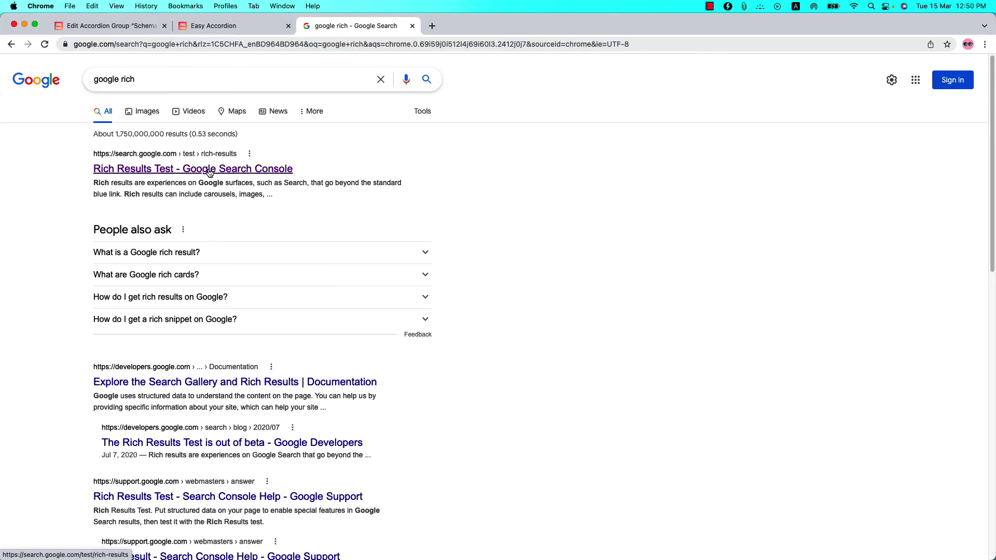
left_click(210, 170)
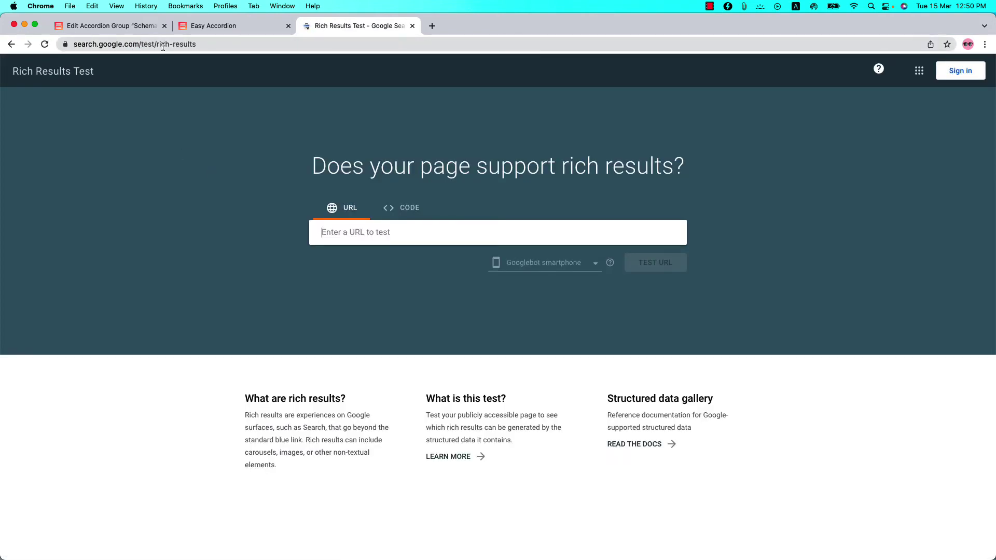
- Paste the demo.shapedplugin.com easy-accordion page URL and start the URL test
left_click(340, 232)
type("https://demo.shapedplugin.com/easy-accordion/")
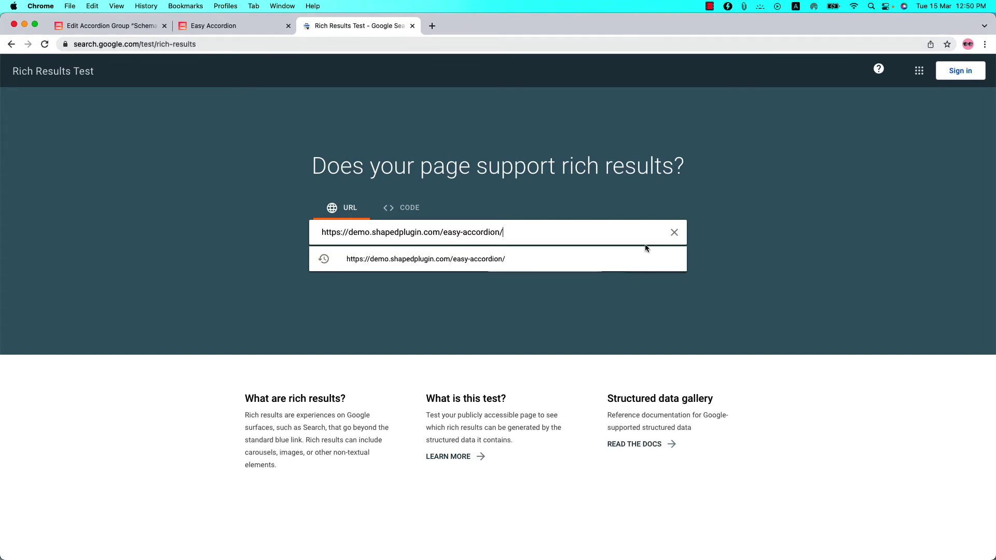
left_click(775, 239)
left_click(661, 270)
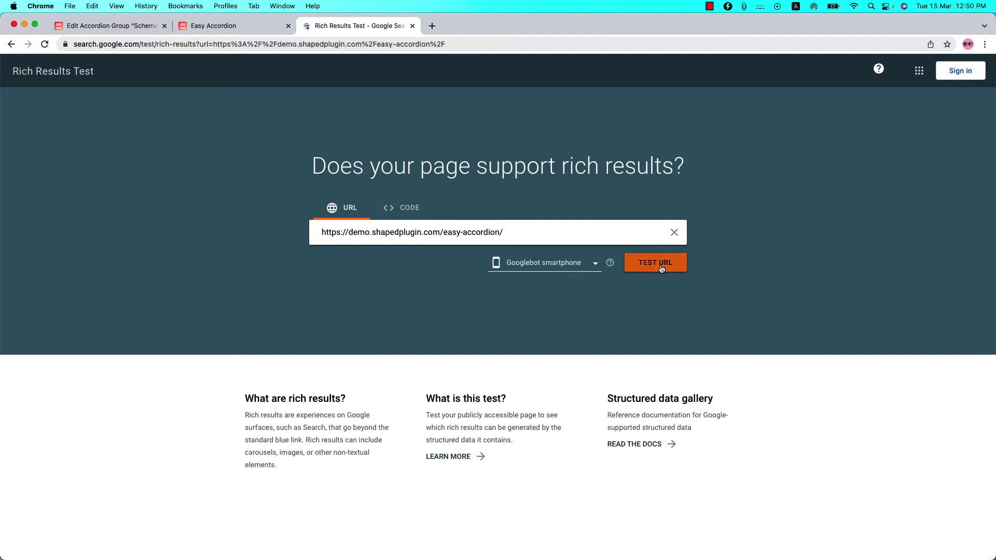
- Select the matching images in the reCAPTCHA challenge and verify
left_click(565, 294)
left_click(430, 294)
left_click(498, 157)
left_click(562, 347)
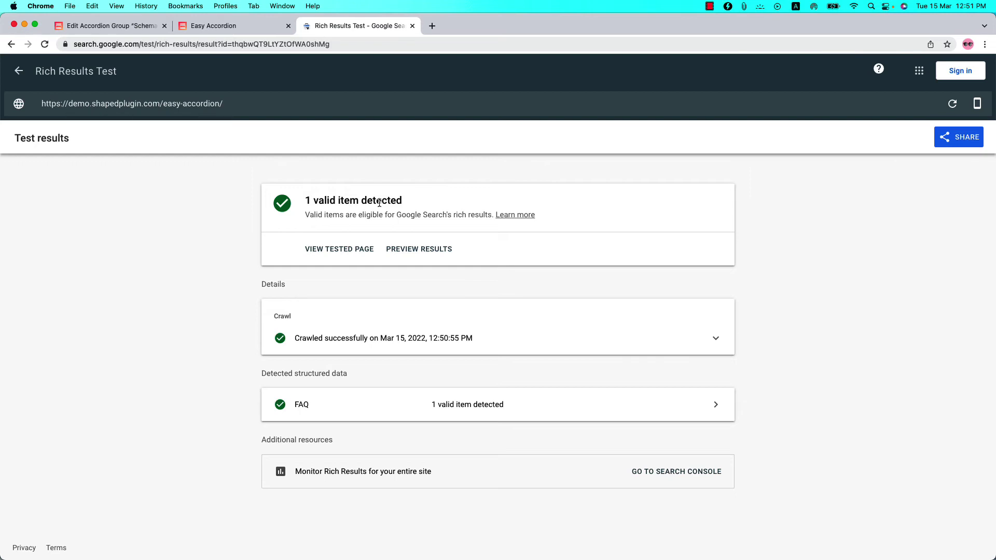
- Preview the FAQ result on a phone, expanding and collapsing both questions, then open a new tab
left_click(412, 263)
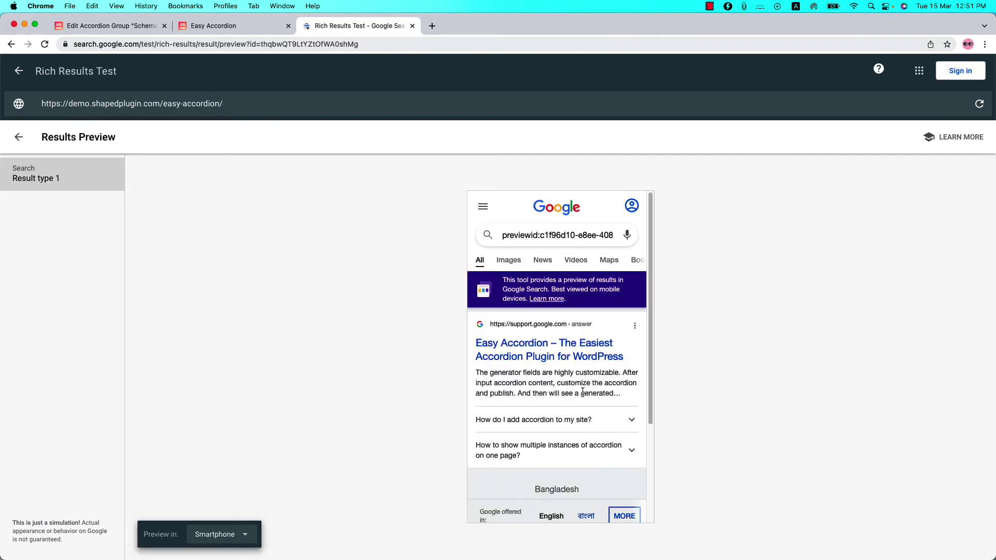
scroll(582, 393, "down", 1)
left_click(560, 375)
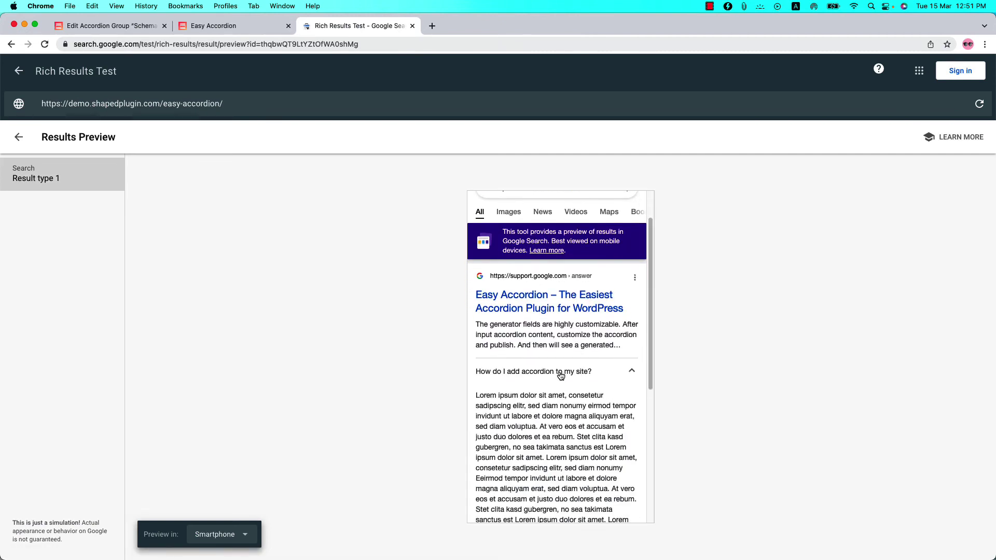
left_click(558, 372)
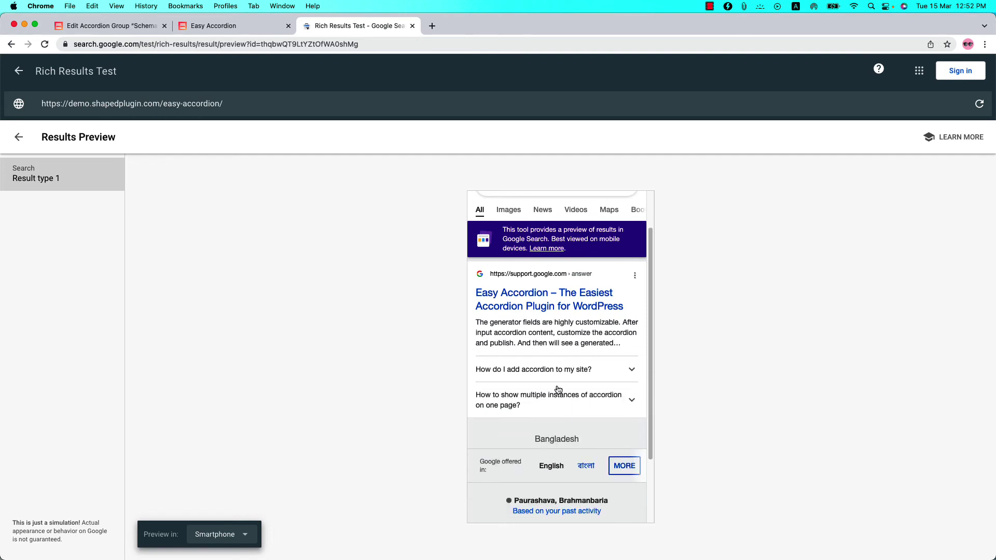
left_click(557, 397)
scroll(556, 398, "down", 3)
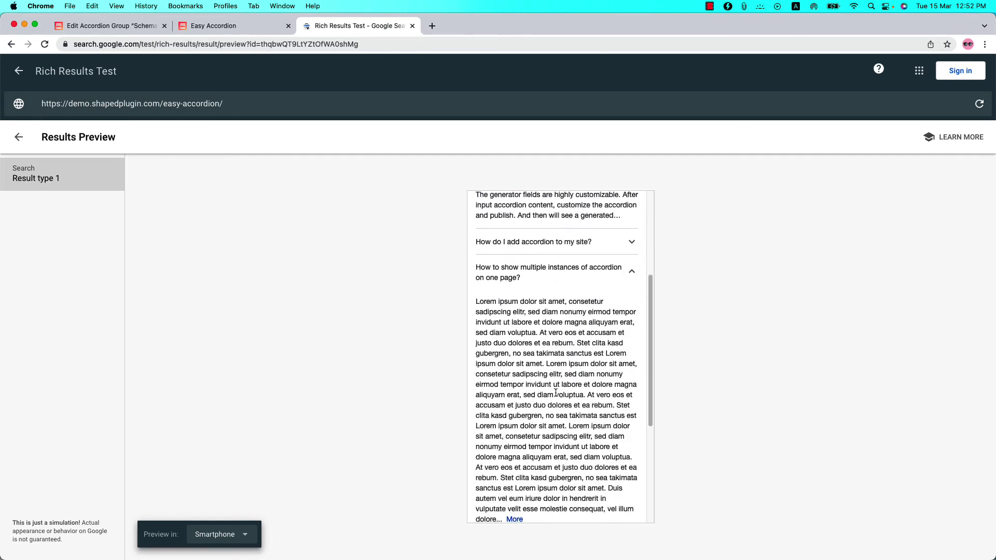
left_click(549, 275)
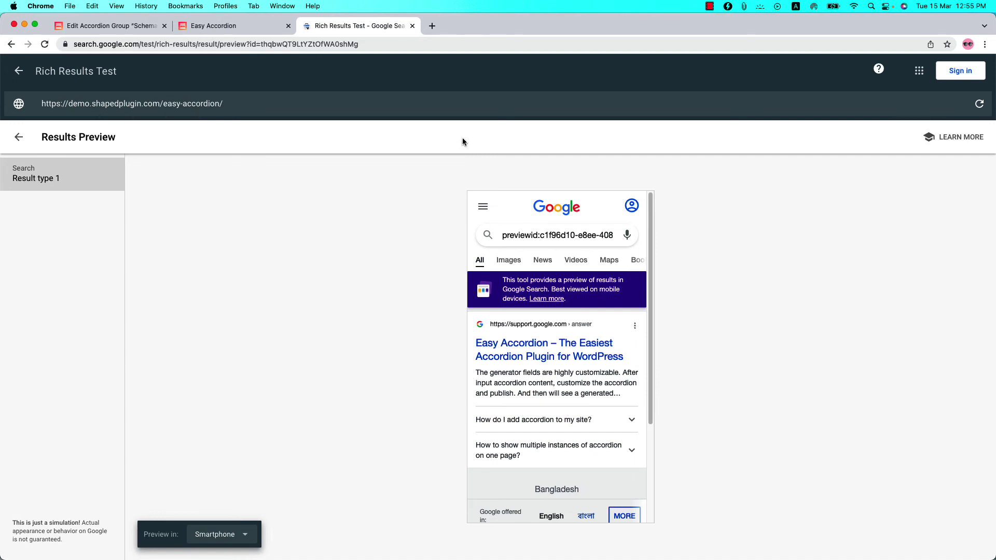
left_click(432, 26)
- Run a Google 'site:' search using the autocompleted easy-accordion demo page address
left_click(420, 219)
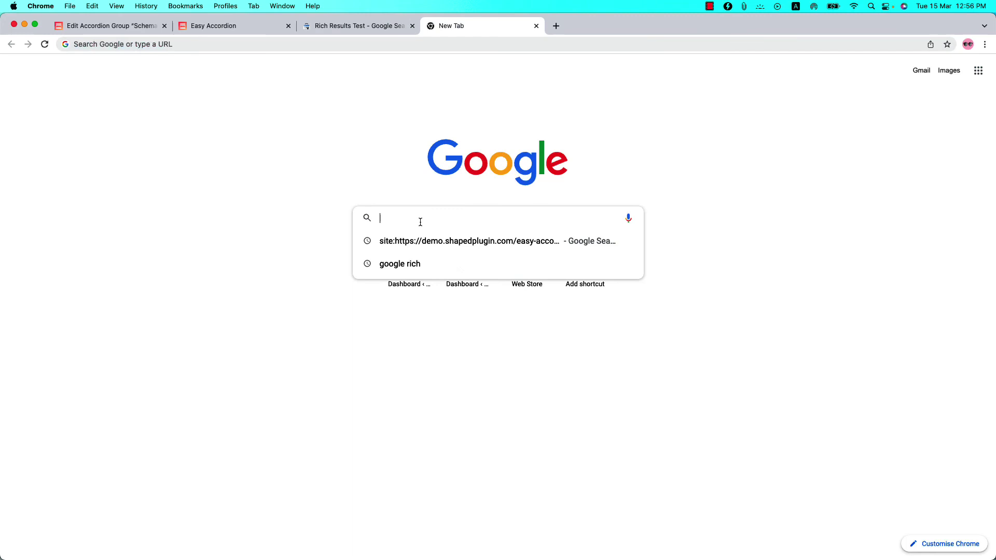
type("site:")
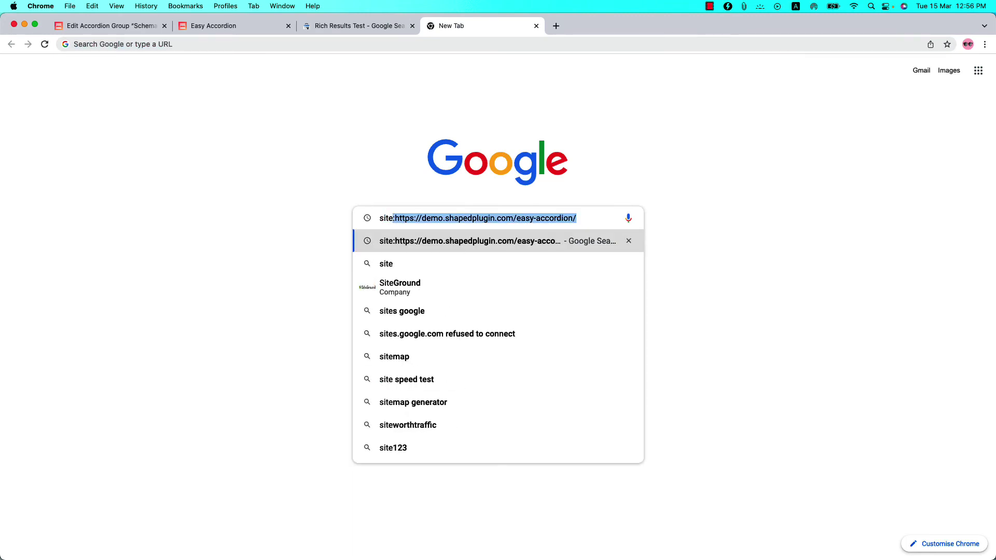
key("Right")
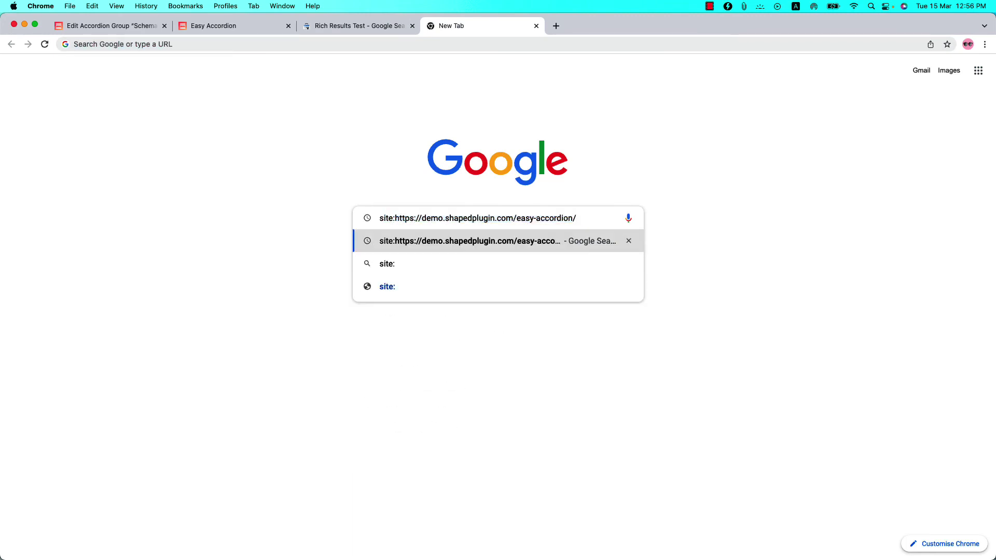
key("Return")
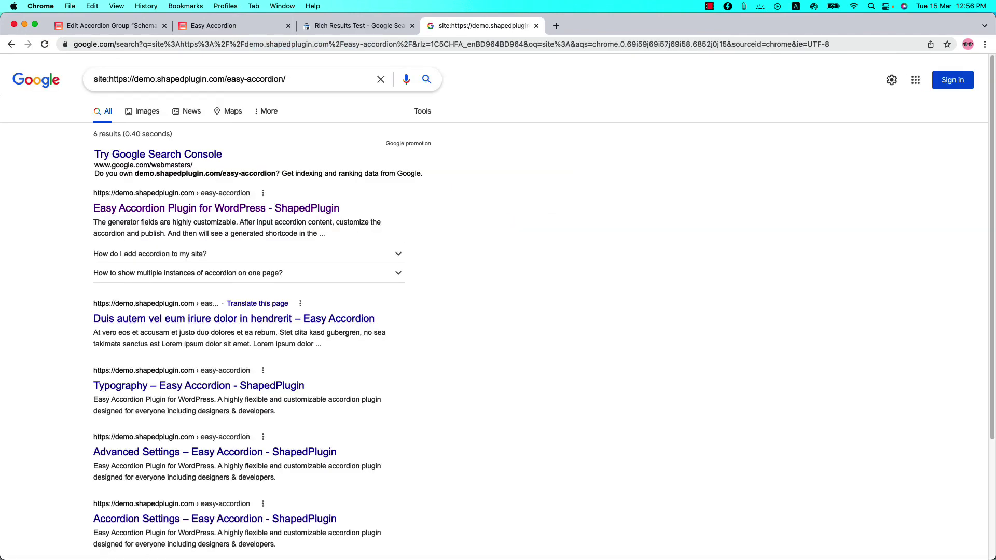